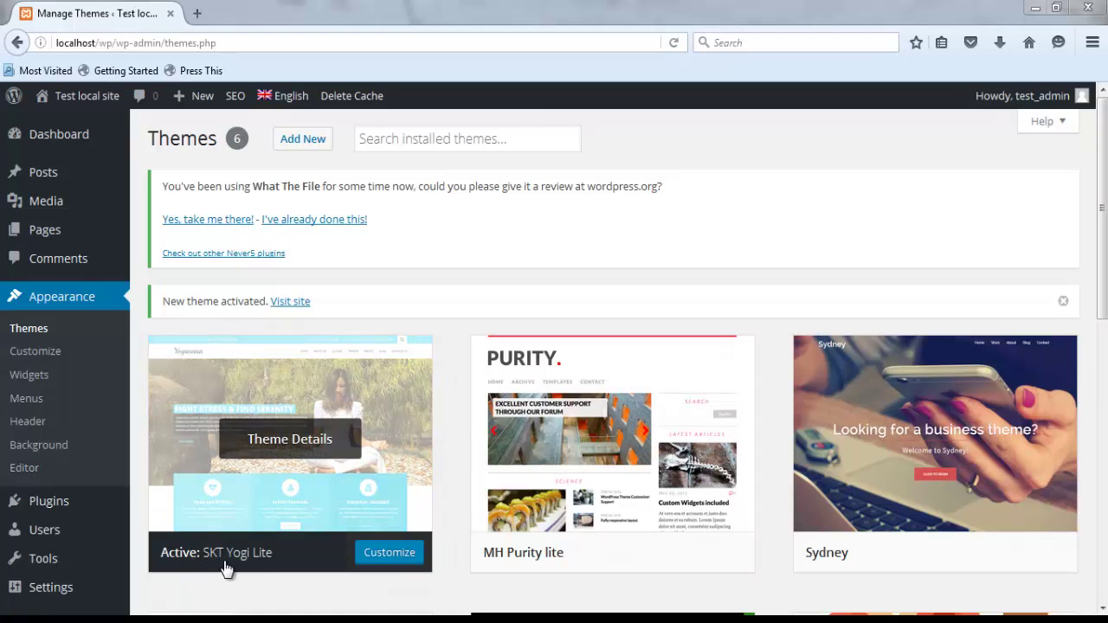
Open the Test local site front page in a new browser tab, view its current design, and close that tab
middle_click(95, 111)
click(233, 10)
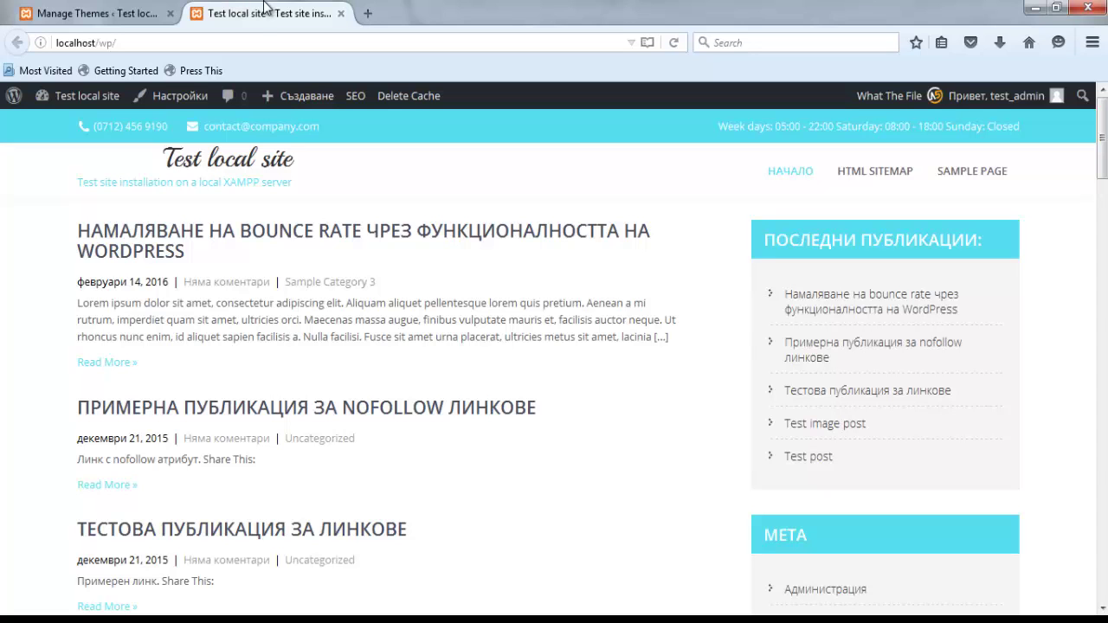
click(341, 13)
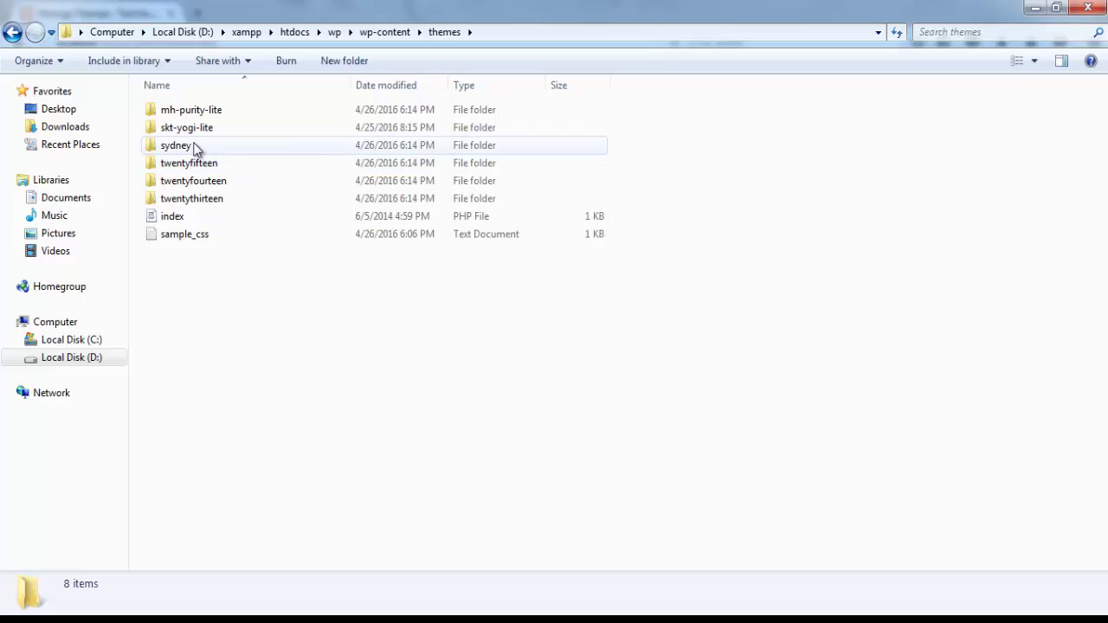
Switch to Windows Explorer and create a folder named skt-yogi-lite-child inside wp-content\themes
click(343, 65)
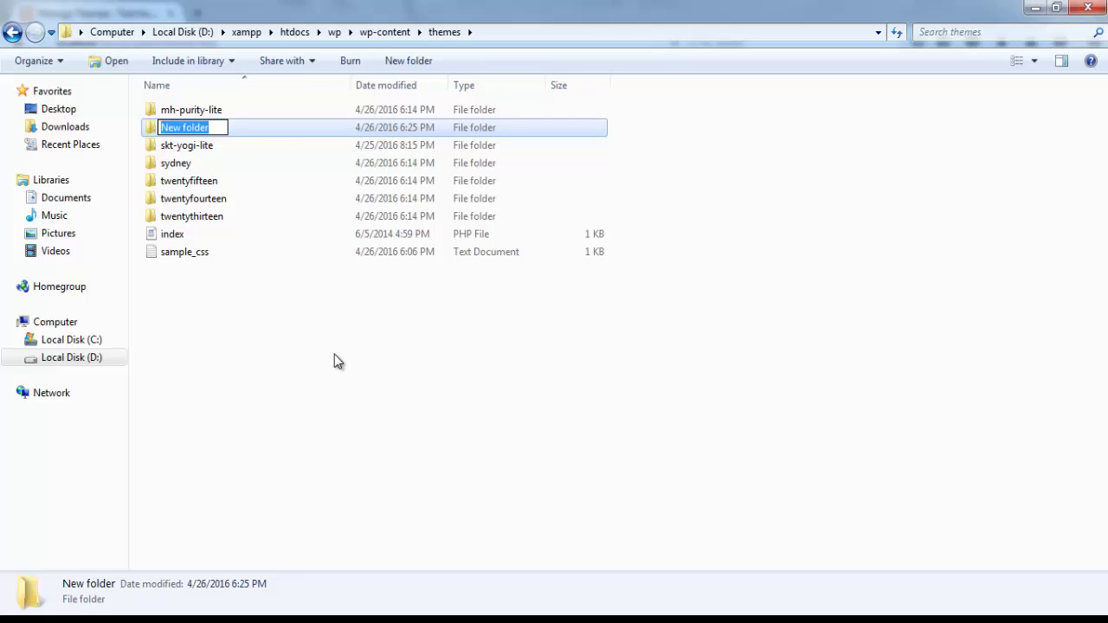
text(skt)
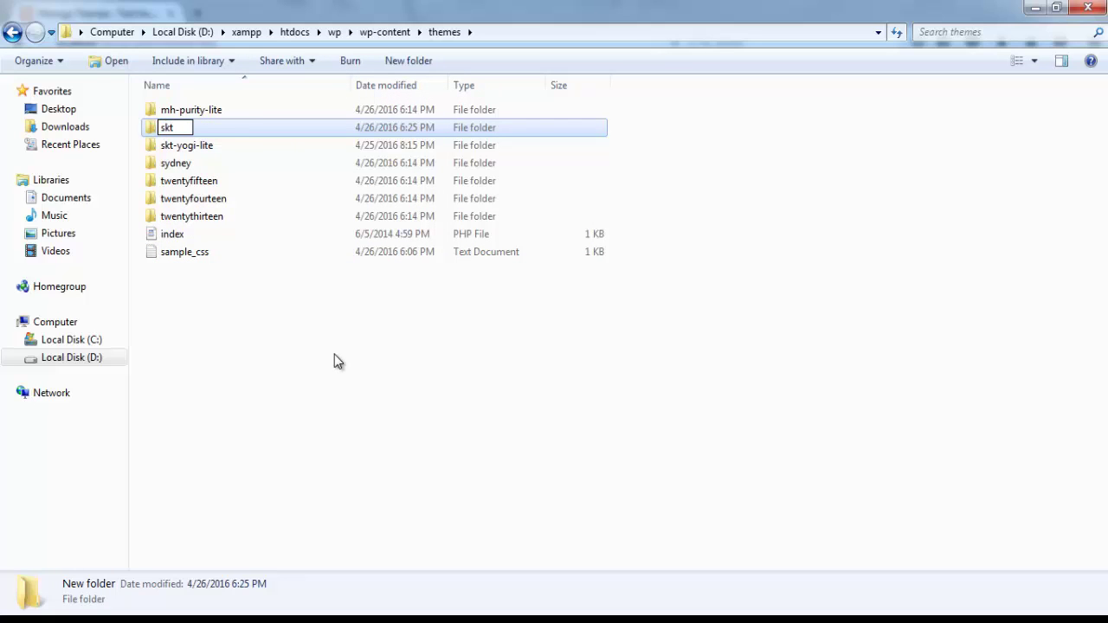
text(-yogi-lite)
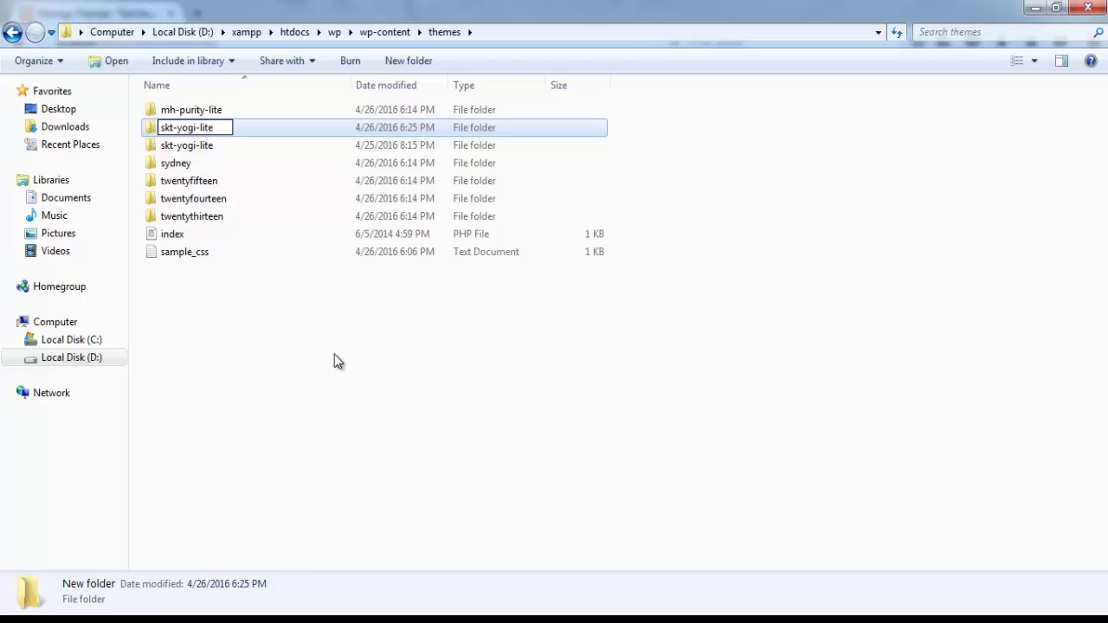
text(-child)
key(Return)
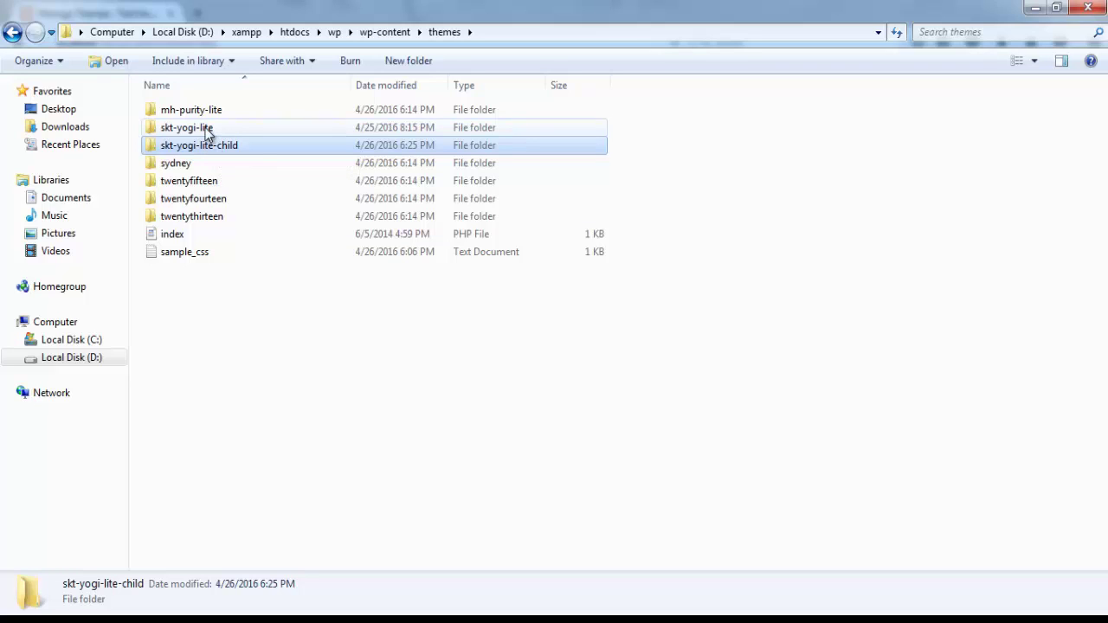
Examine the parent theme folder skt-yogi-lite for its style file, and return to the themes folder
mouse_move(206, 132)
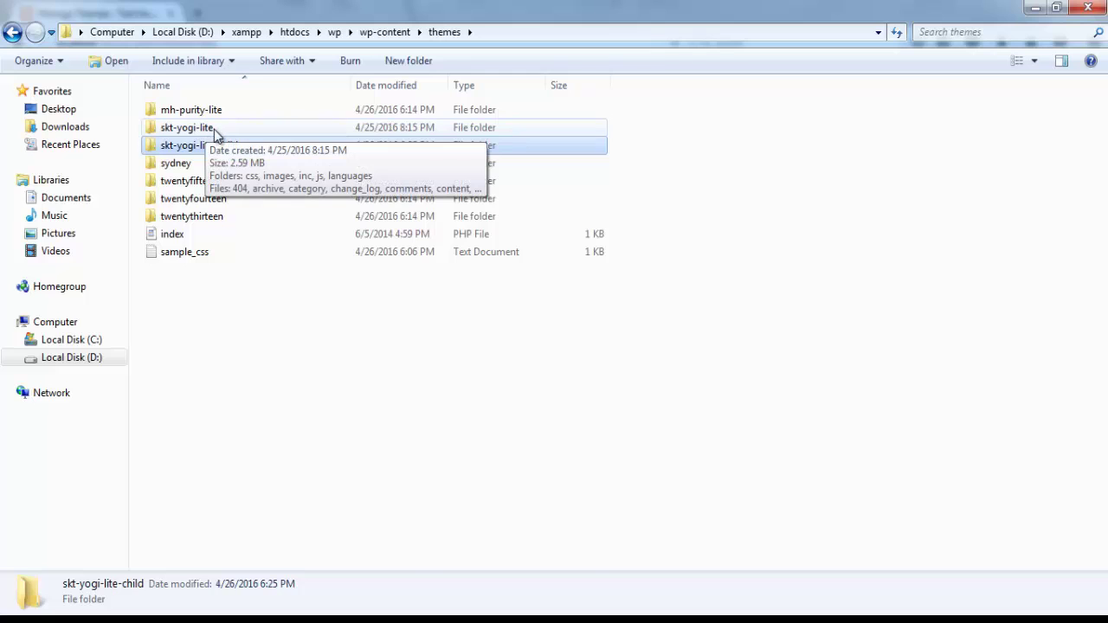
double_click(207, 130)
scroll(253, 386, down, 2)
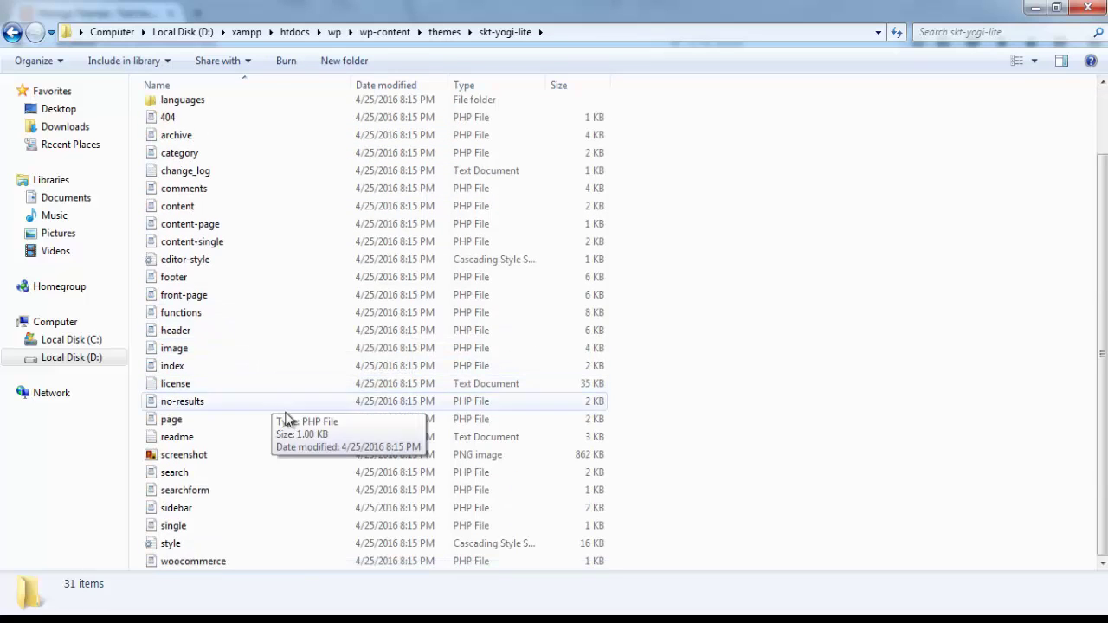
mouse_move(187, 552)
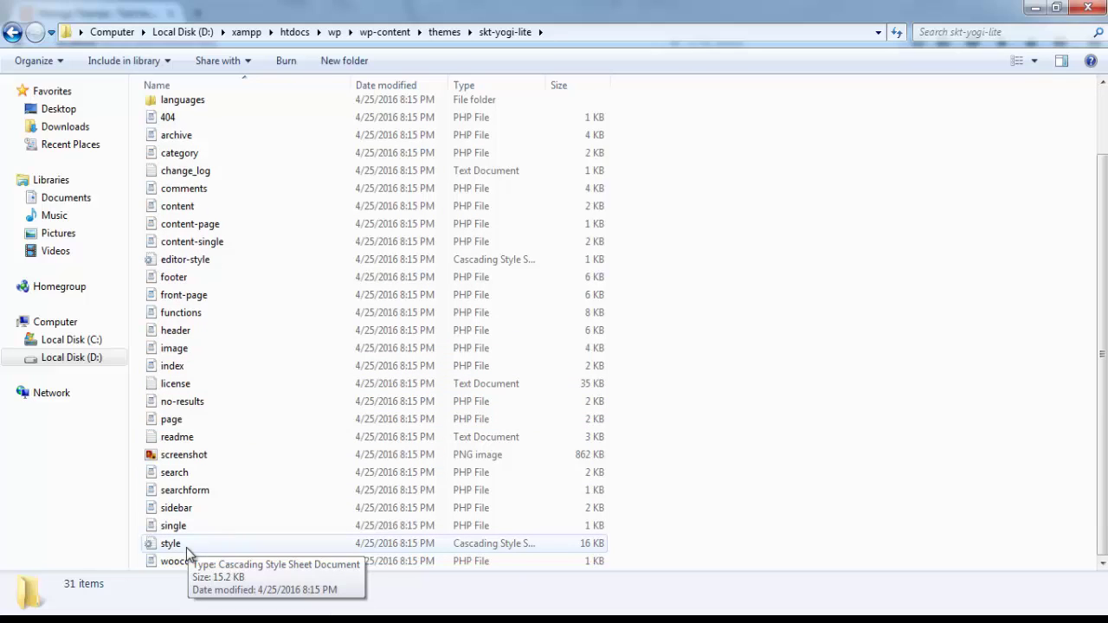
click(12, 32)
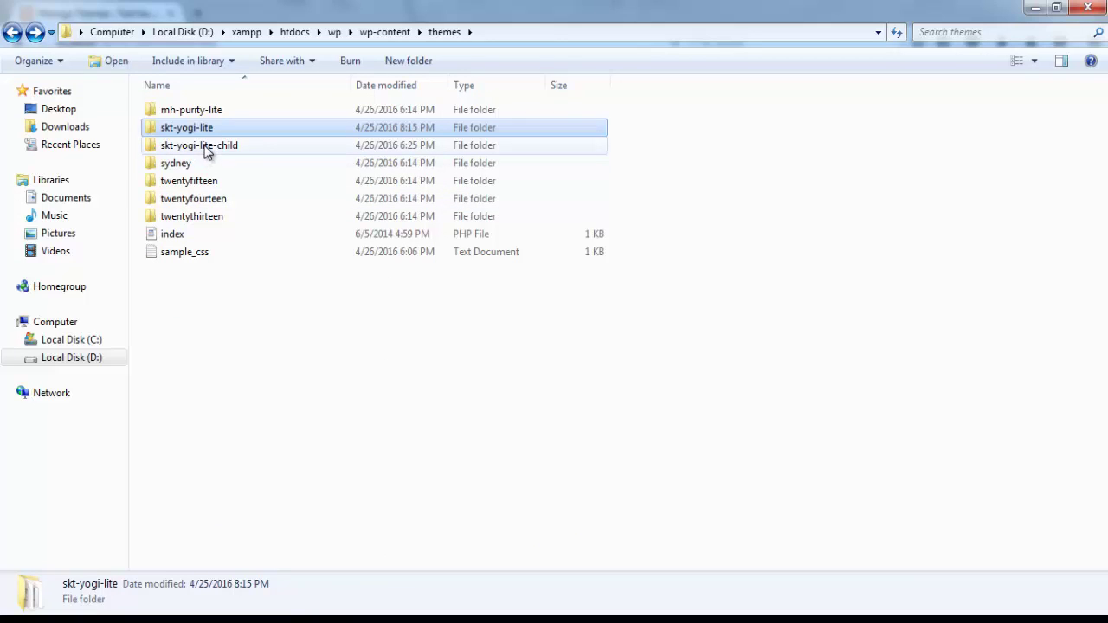
mouse_move(208, 152)
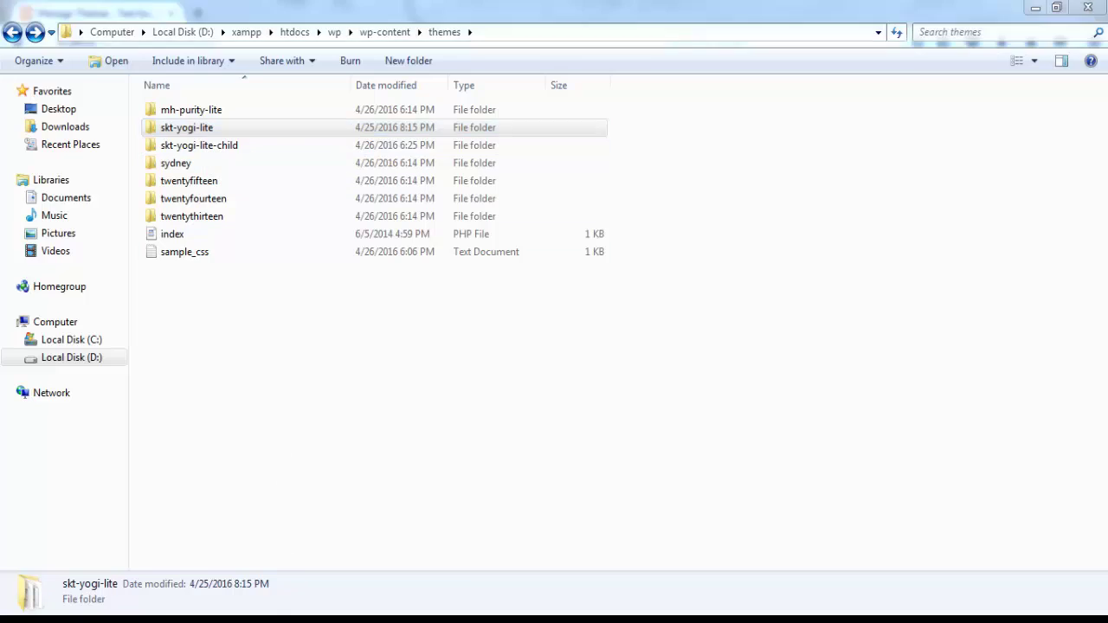
Switch to Notepad++ and save a copy of sample_css.txt as style.css in the skt-yogi-lite-child folder
key(alt+Tab)
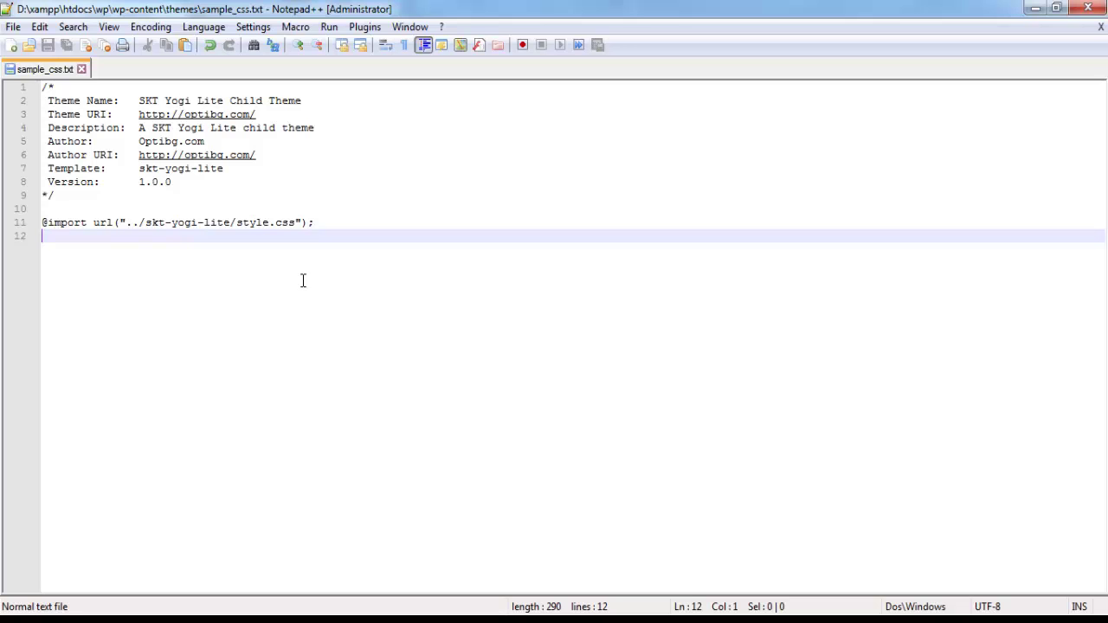
click(16, 27)
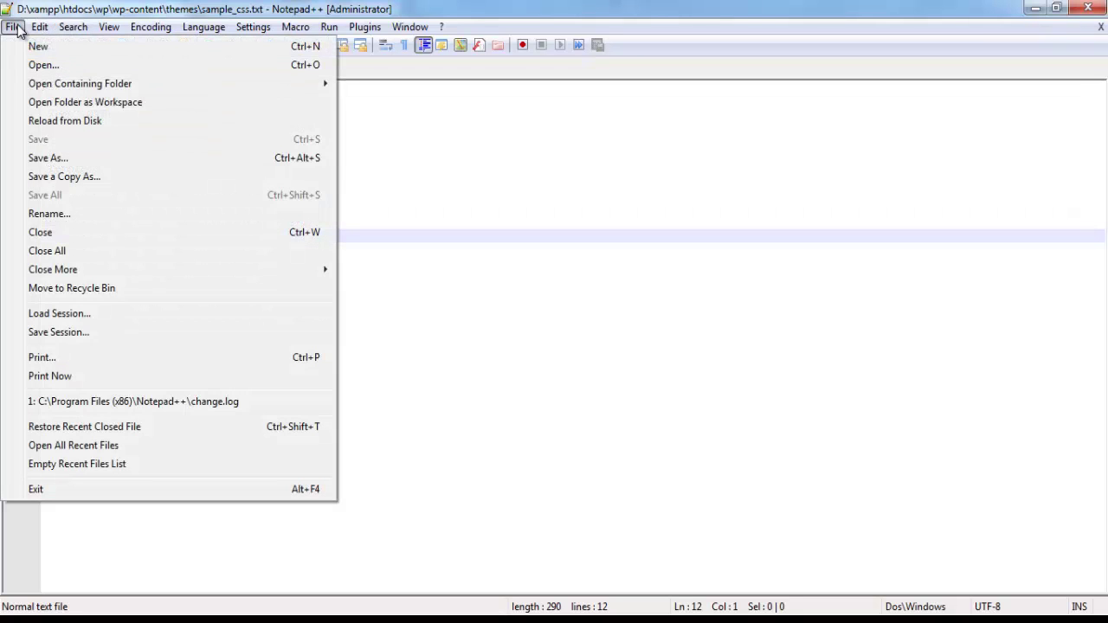
click(44, 157)
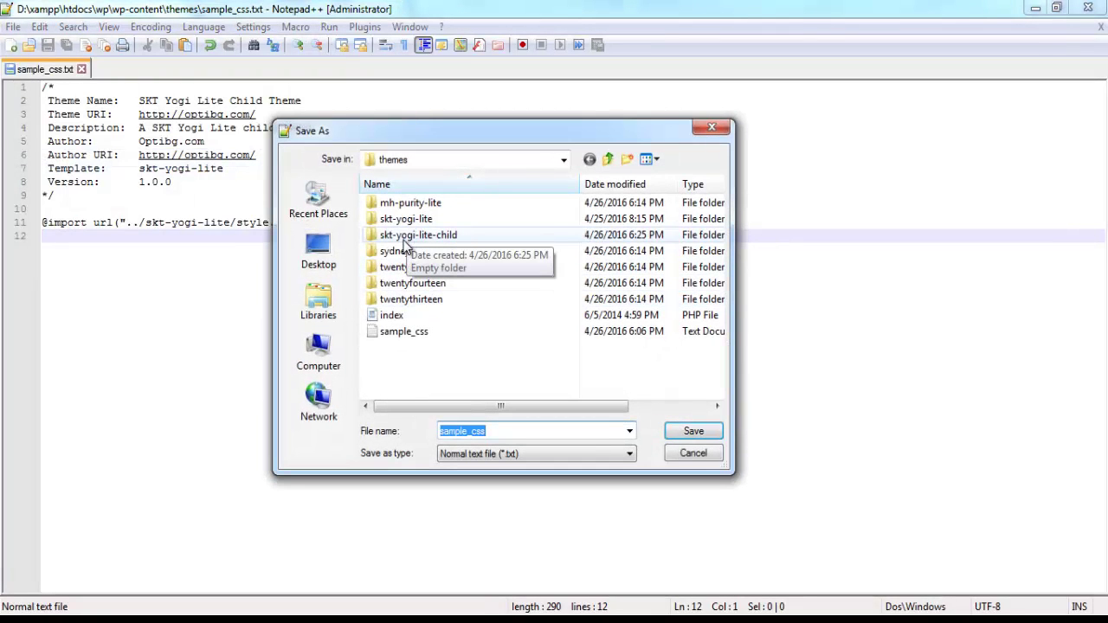
double_click(404, 235)
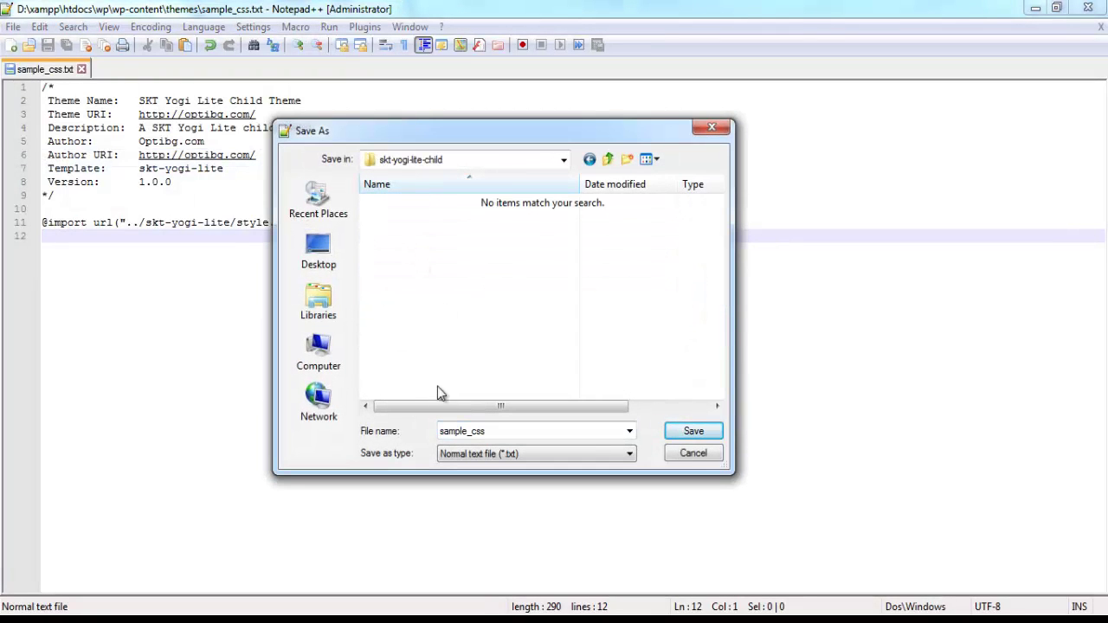
double_click(509, 430)
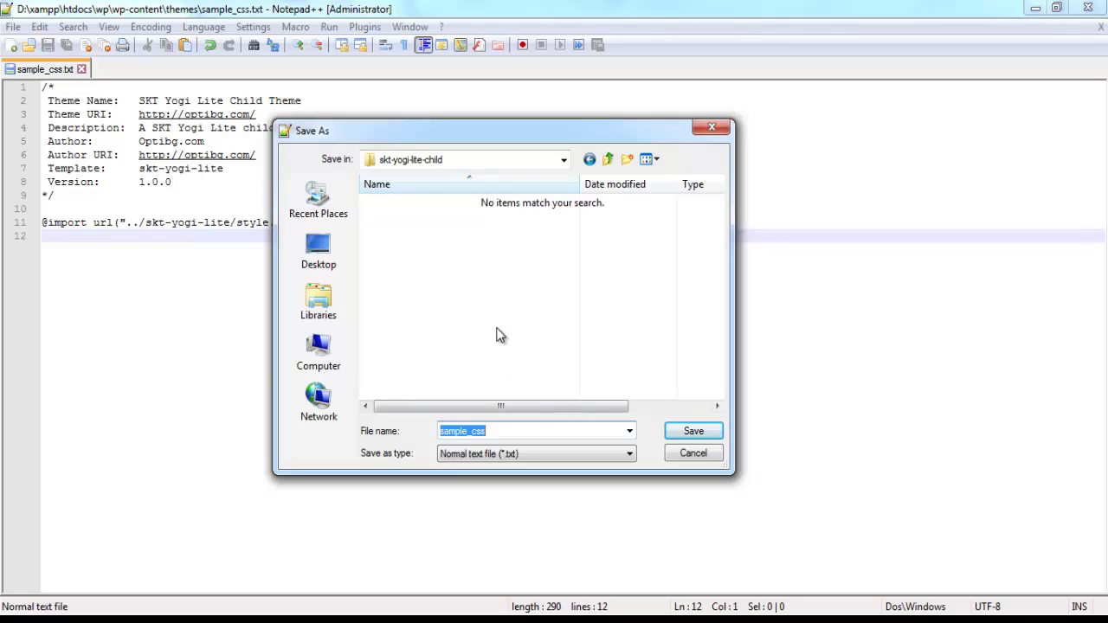
text(style.css)
key(Return)
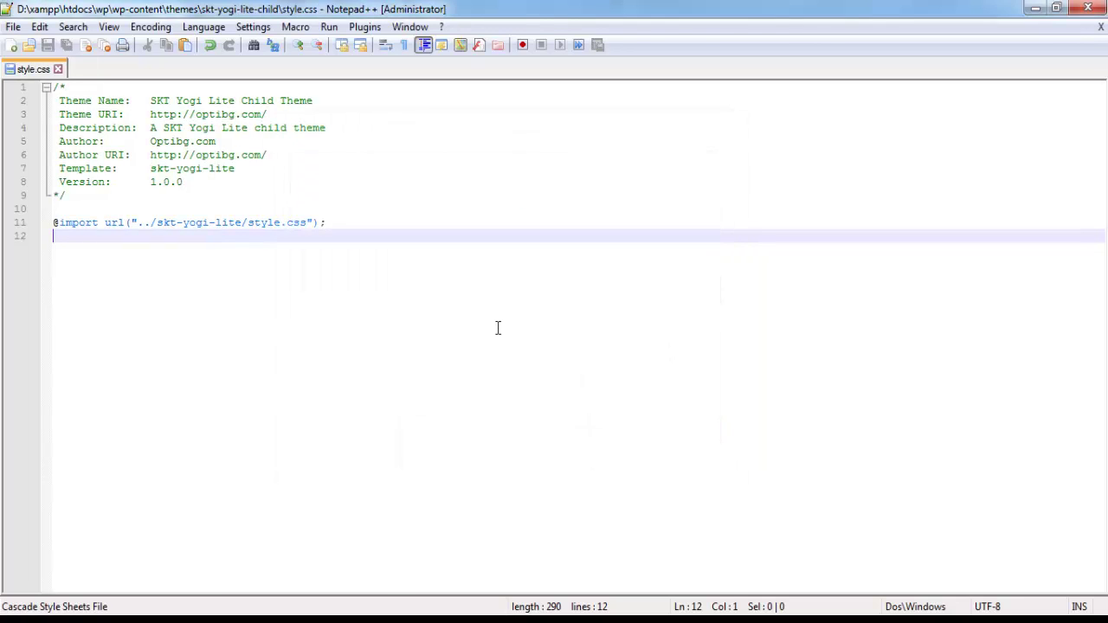
Switch to Windows Explorer, check the skt-yogi-lite-child folder for the saved style file, and return to the themes folder
click(97, 619)
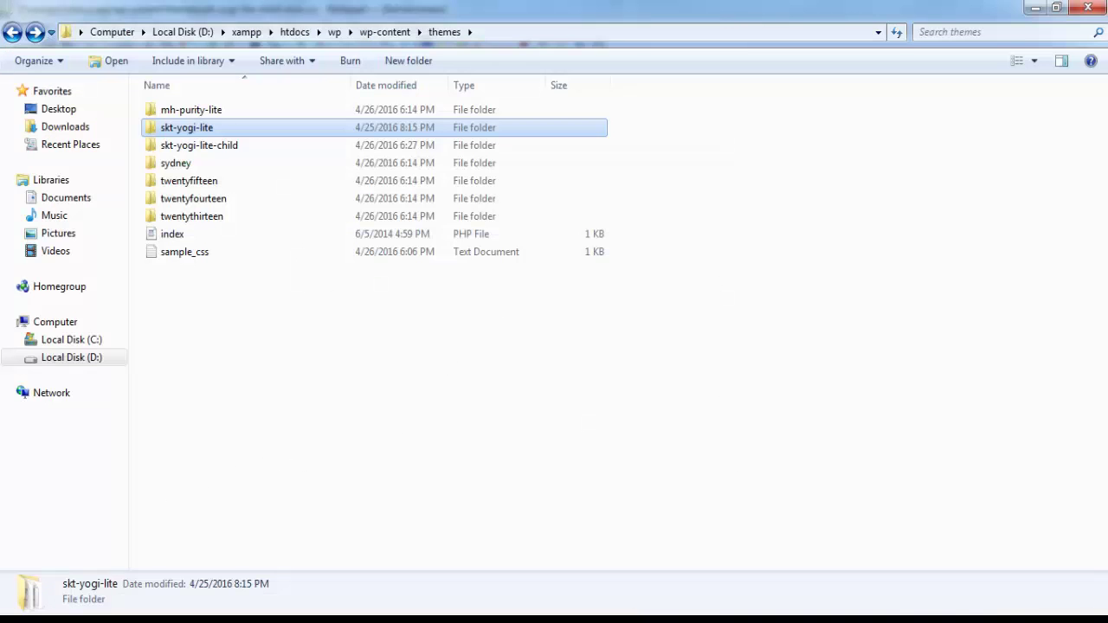
double_click(194, 144)
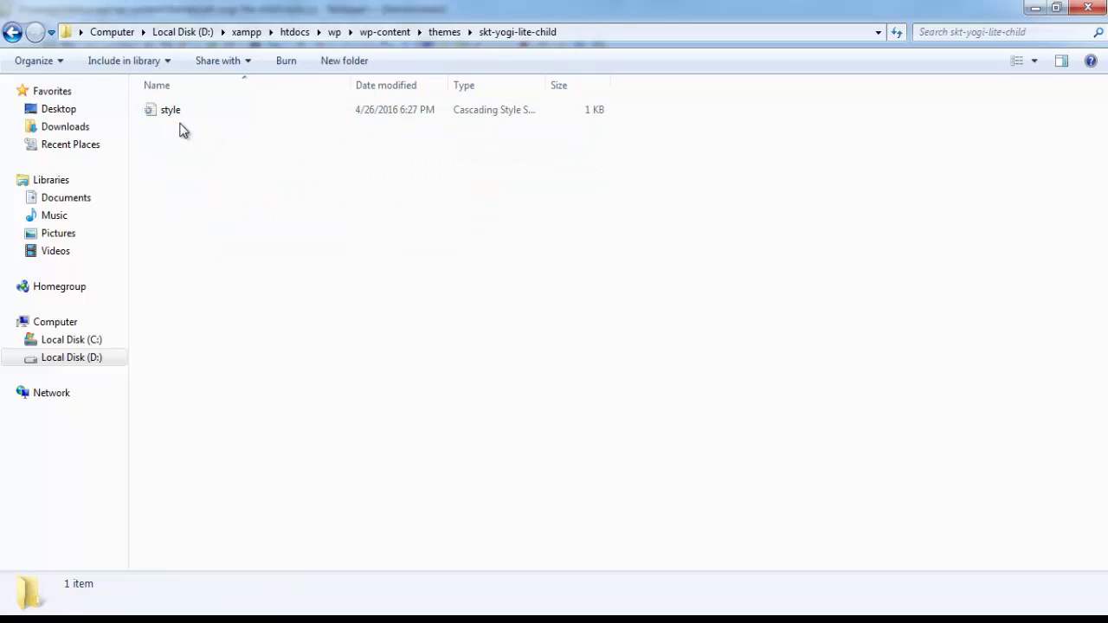
click(10, 34)
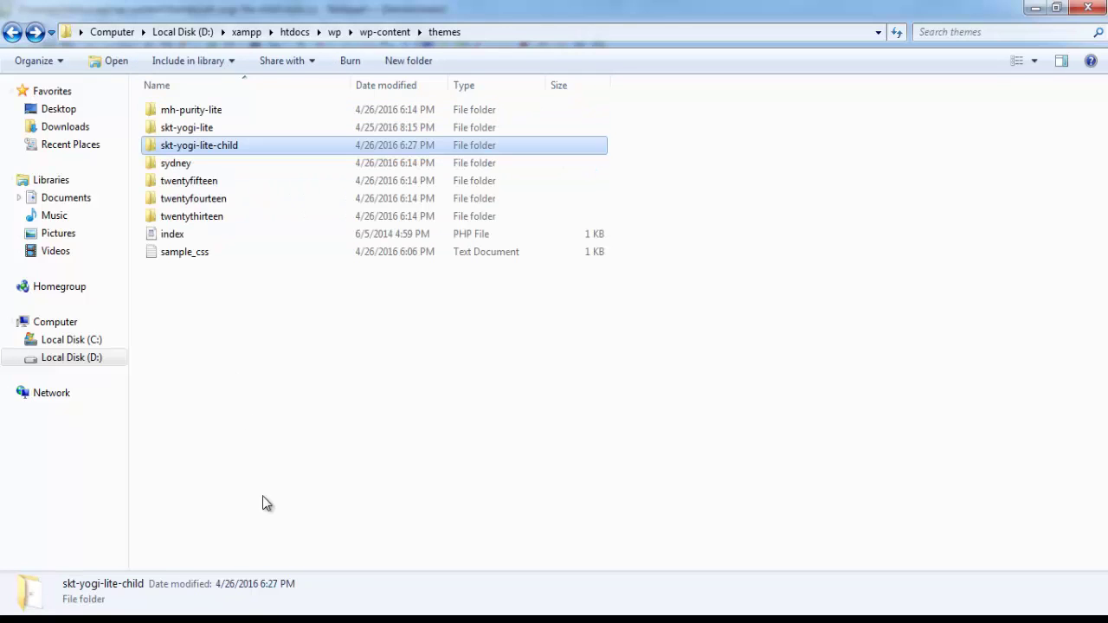
Switch to Firefox, reload the WordPress Themes page, and activate SKT Yogi Lite Child Theme from its details
click(221, 618)
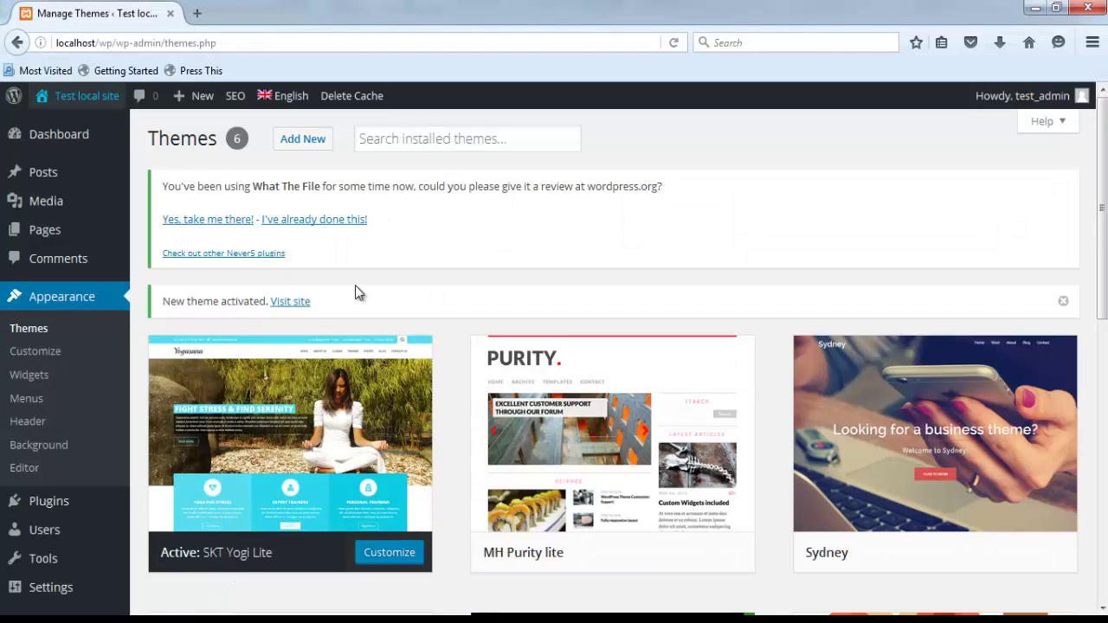
key(F5)
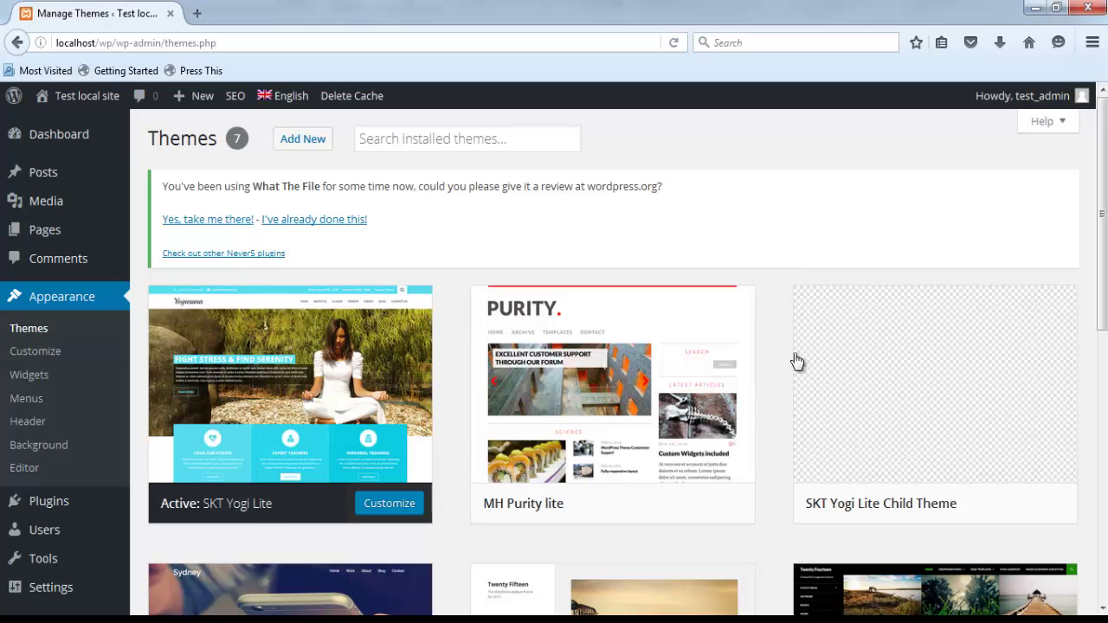
mouse_move(820, 356)
click(874, 393)
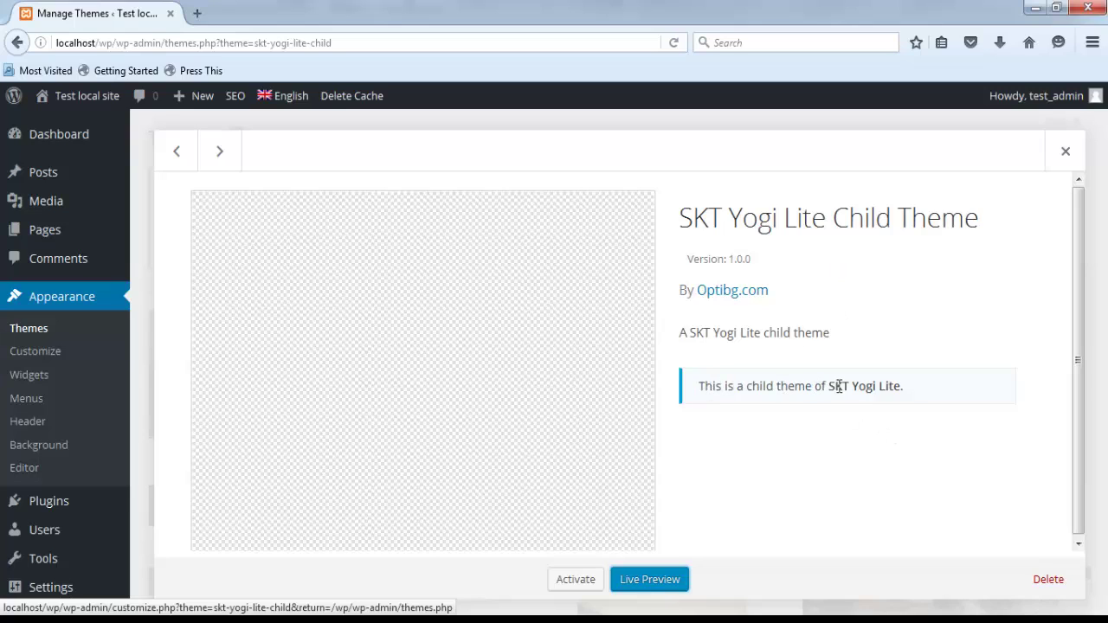
click(576, 580)
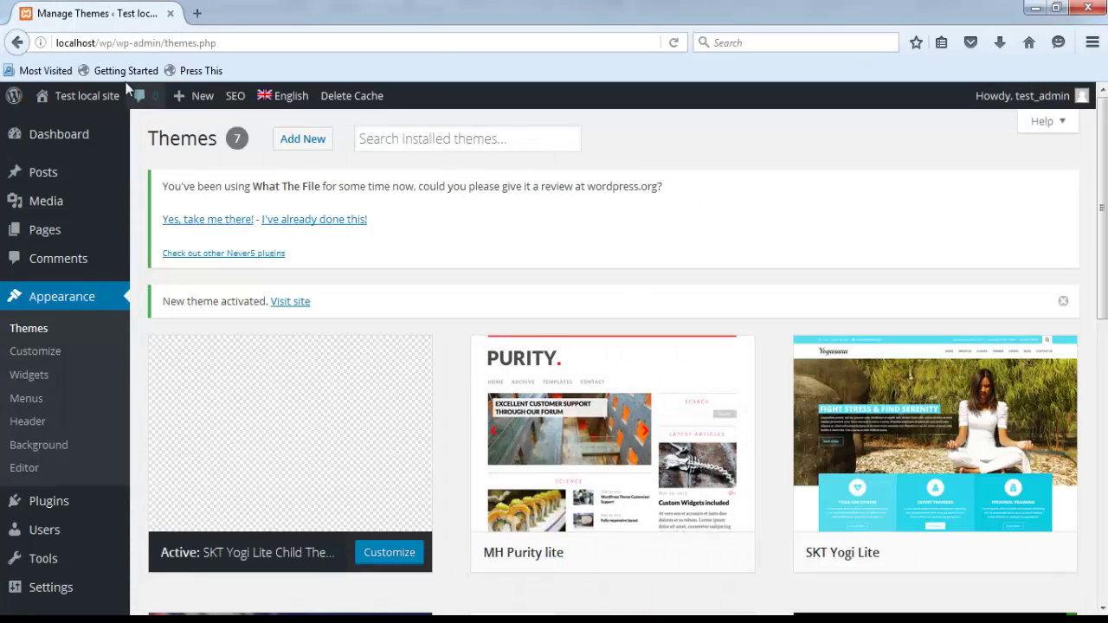
Open the site front page in a new tab, examine its design with the child theme active, and return to the Themes page
middle_click(41, 95)
click(207, 19)
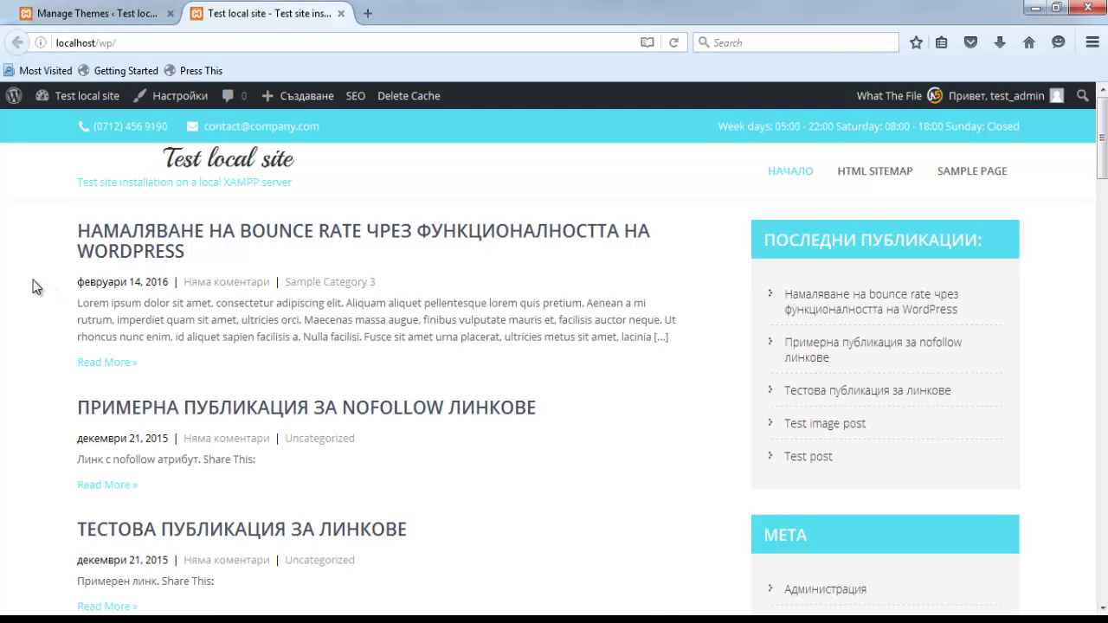
scroll(33, 286, down, 5)
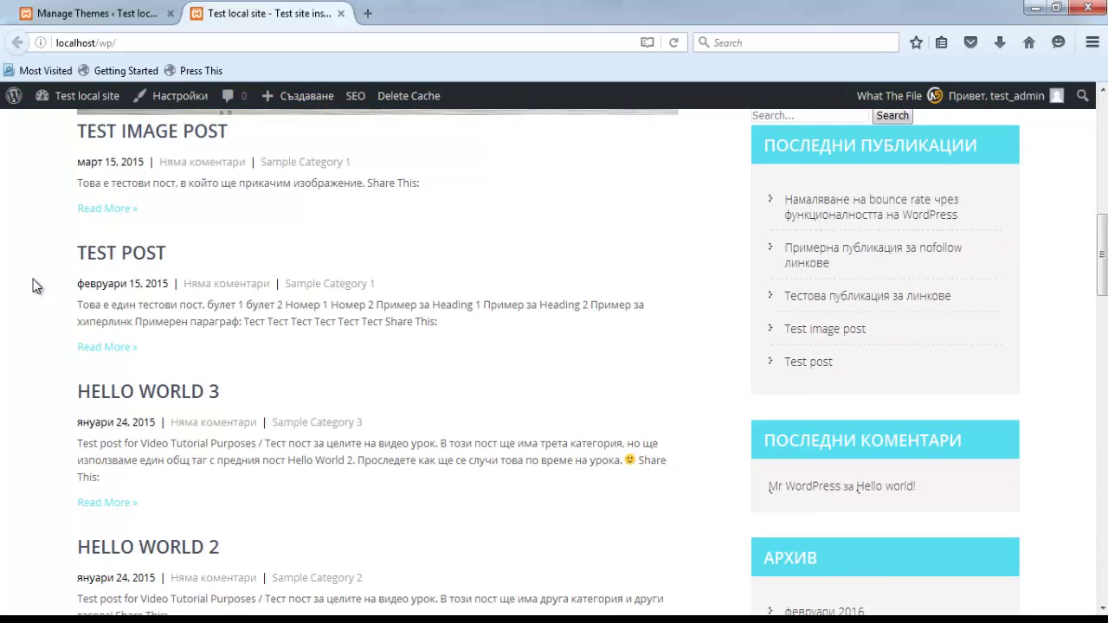
scroll(33, 286, up, 5)
key(ctrl+Tab)
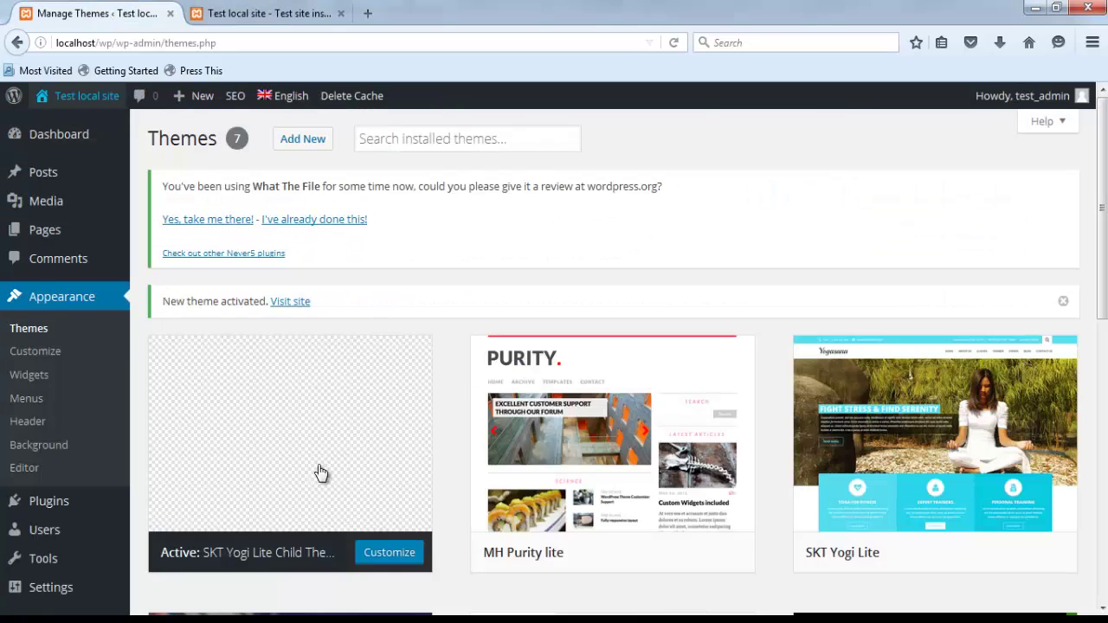
Switch to Notepad++ with the child theme's style.css open
mouse_move(317, 445)
key(alt+Tab)
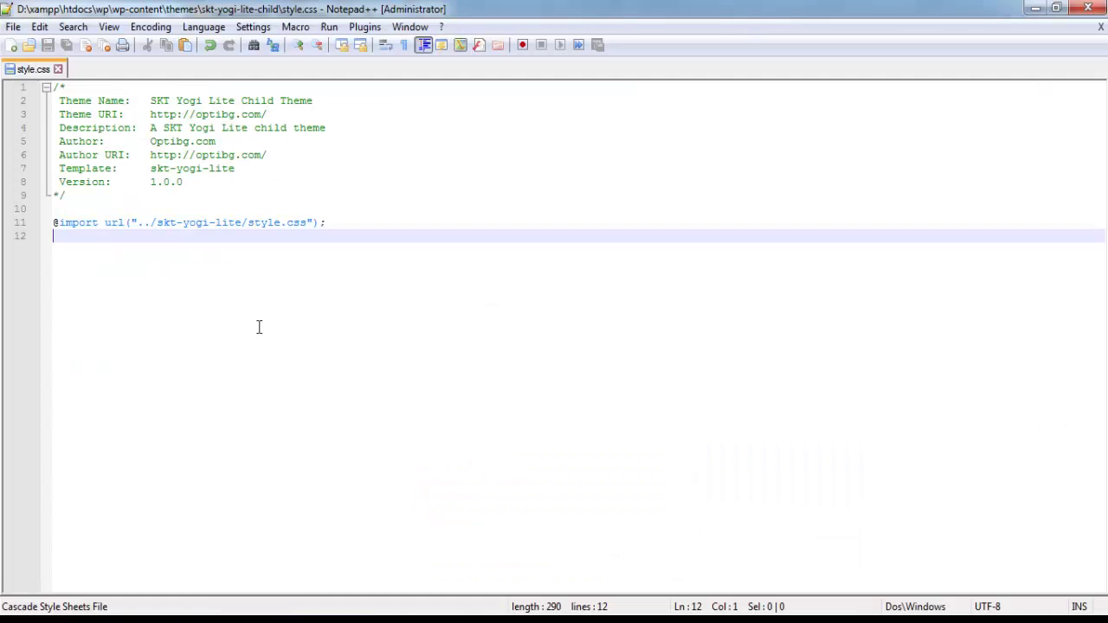